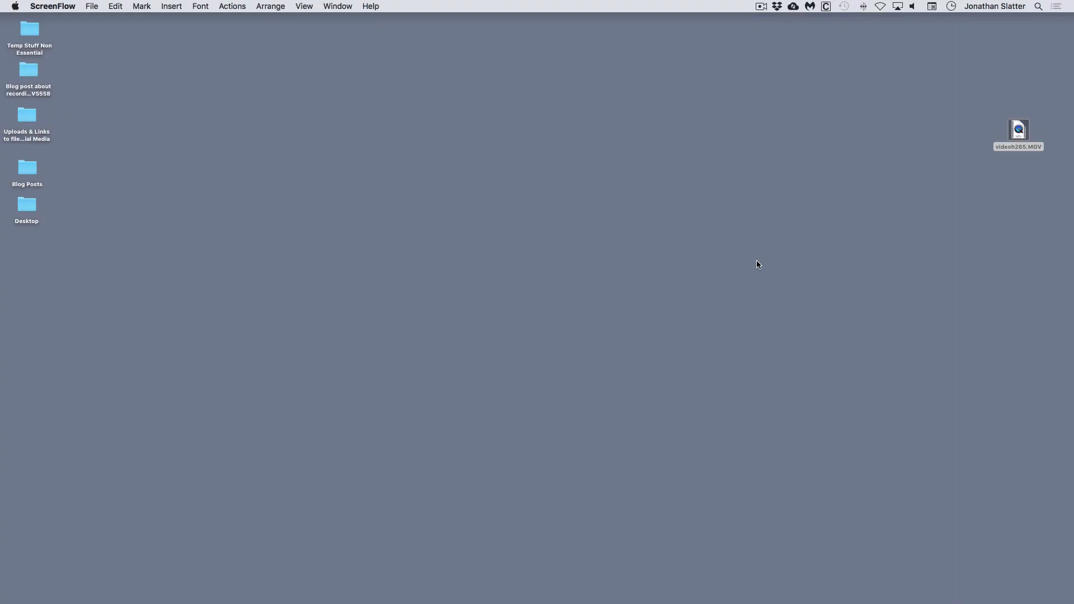
- Check this Mac's details in About This Mac, then close that window
left_click(15, 7)
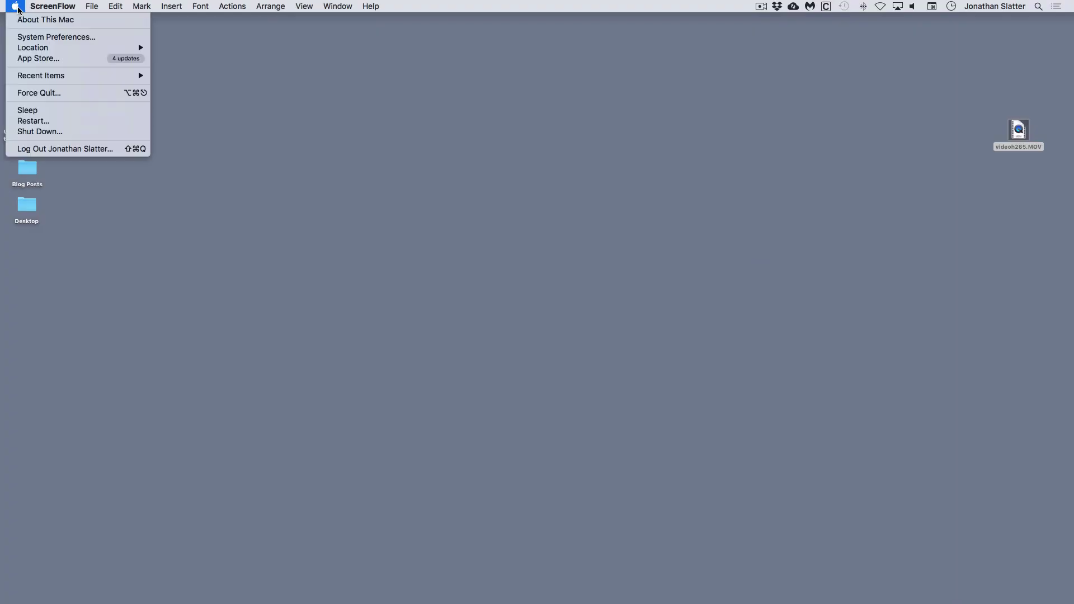
left_click(46, 19)
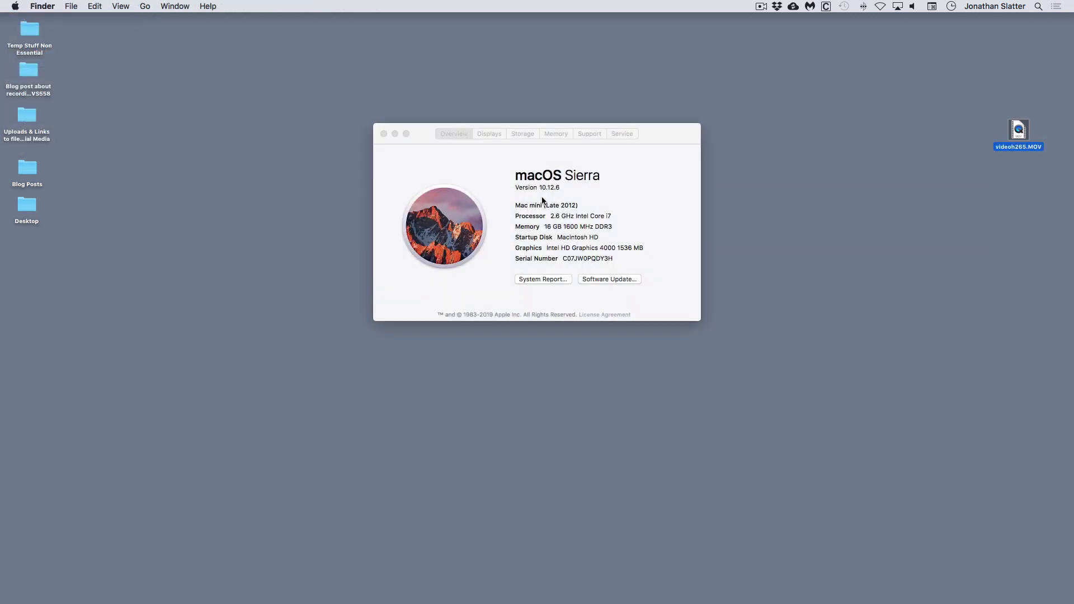
left_click(379, 136)
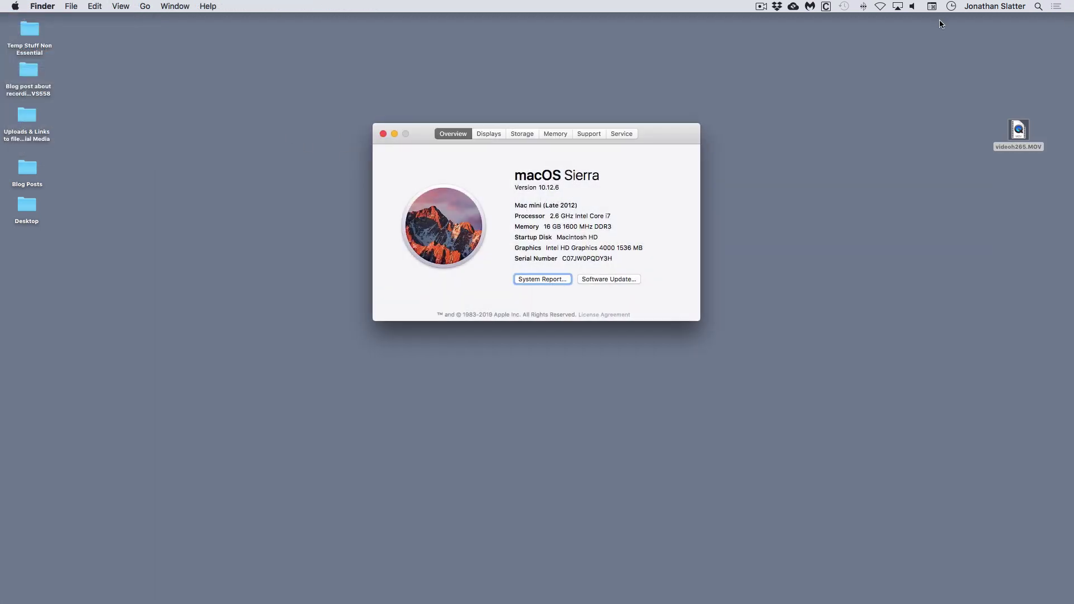
left_click(384, 135)
- Review videoh265.MOV's file information, then close the Info window
left_click(974, 125)
left_click(1022, 130)
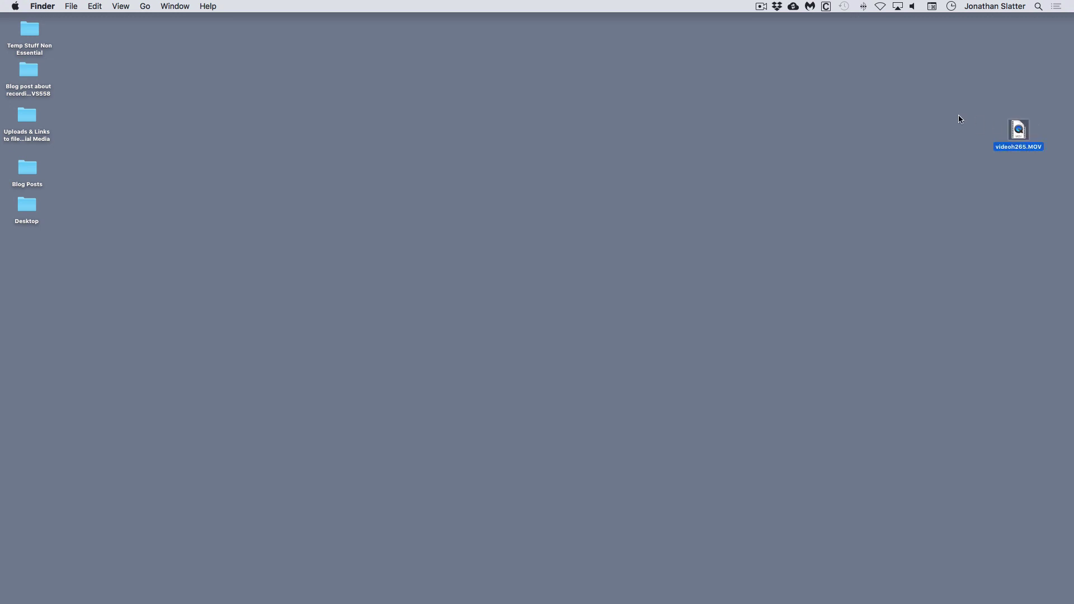
key("super+i")
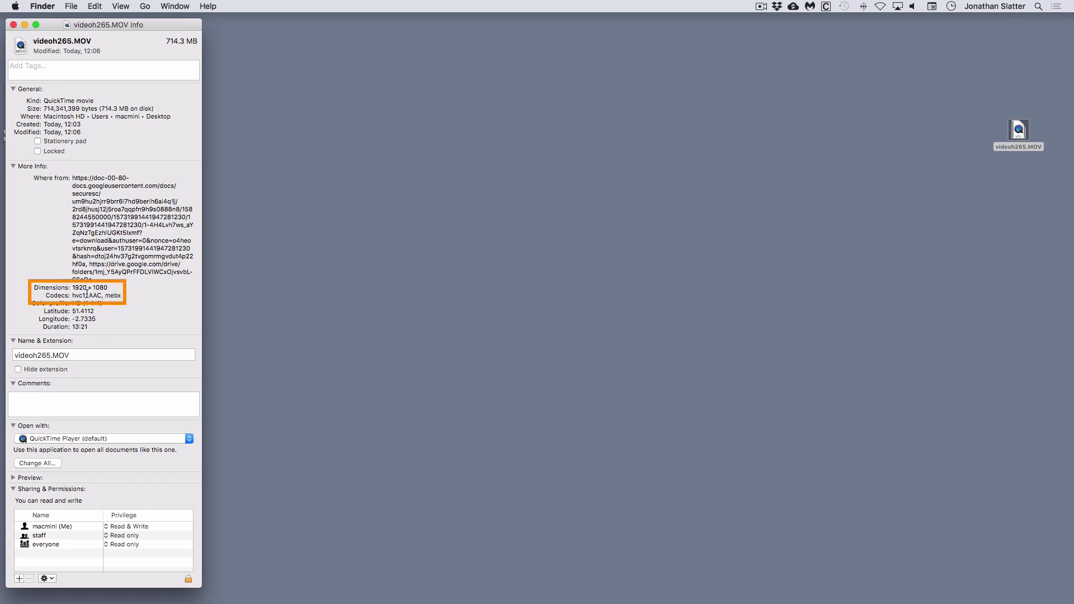
key("super+w")
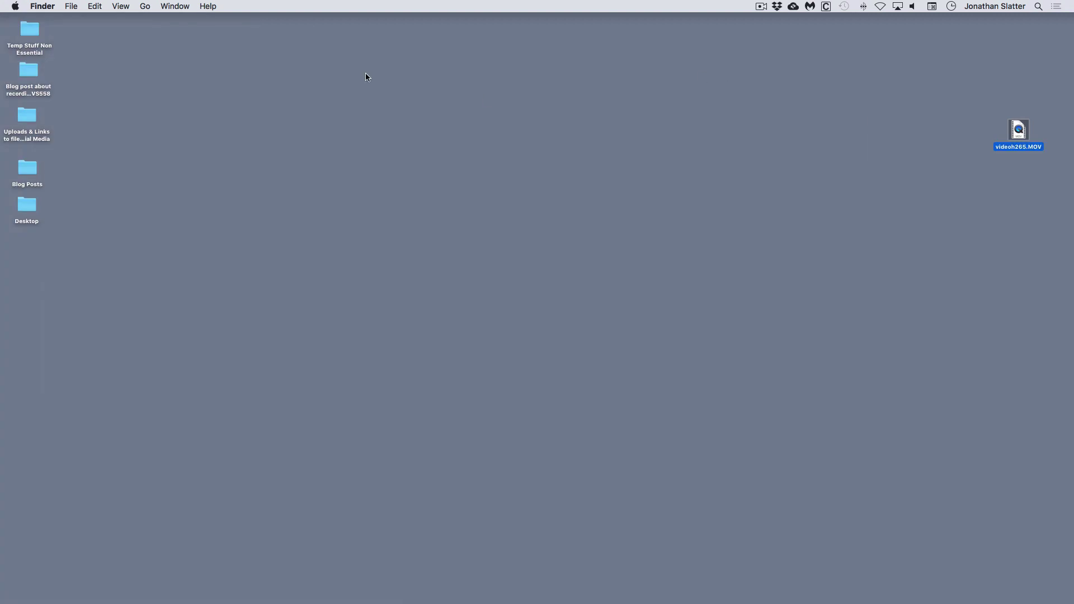
- Try playing videoh265.MOV in QuickTime, dismiss the incompatible-file alert, and quit QuickTime
double_click(1018, 127)
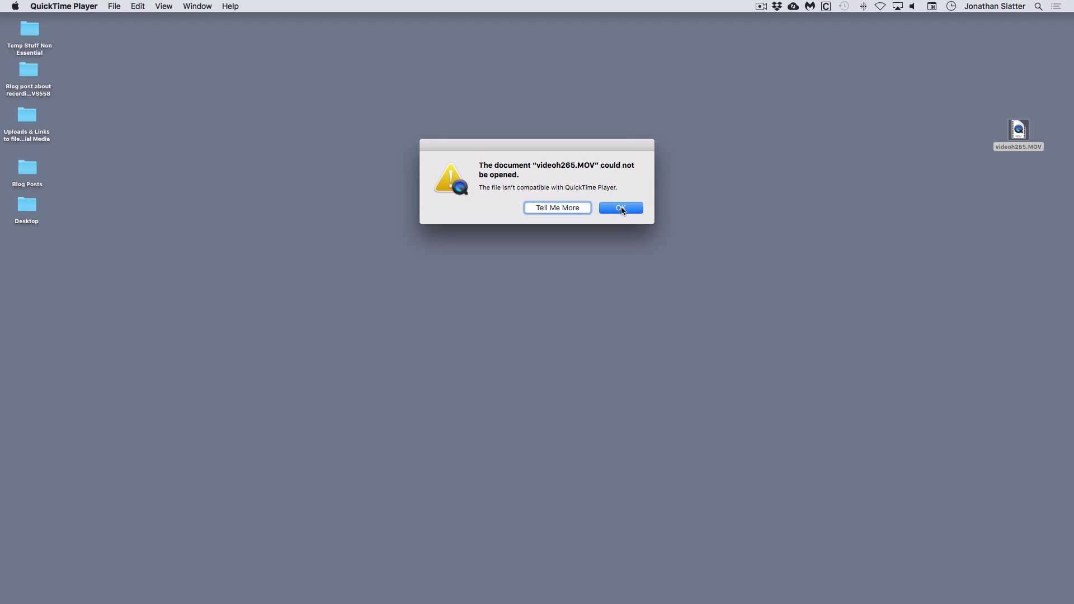
left_click(622, 208)
key("super+q")
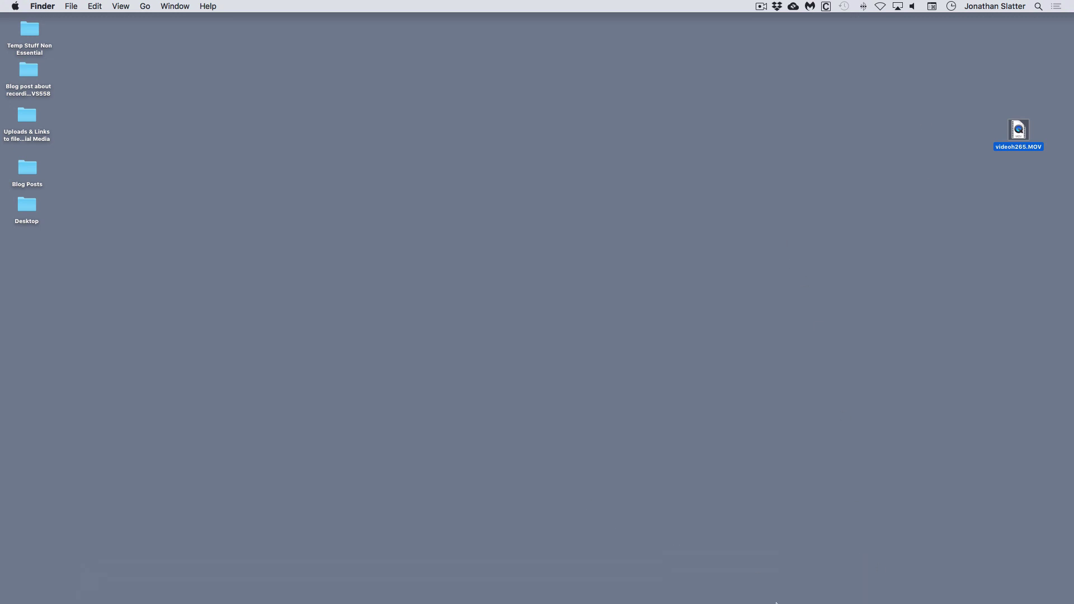
mouse_move(812, 589)
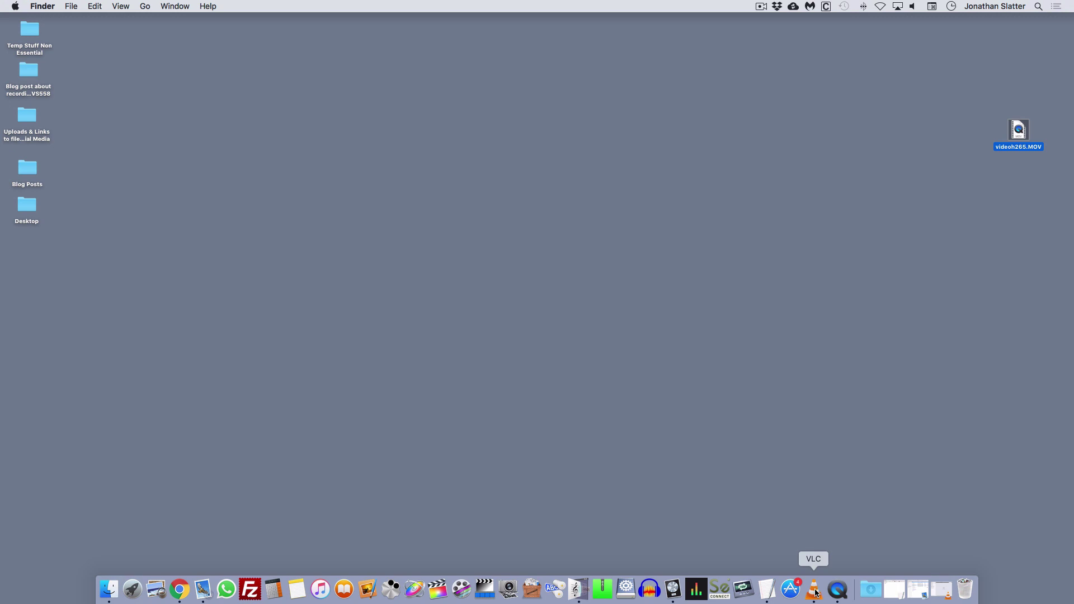
- Launch VLC, load videoh265.MOV into Convert / Stream, and show the profile list
left_click(883, 315)
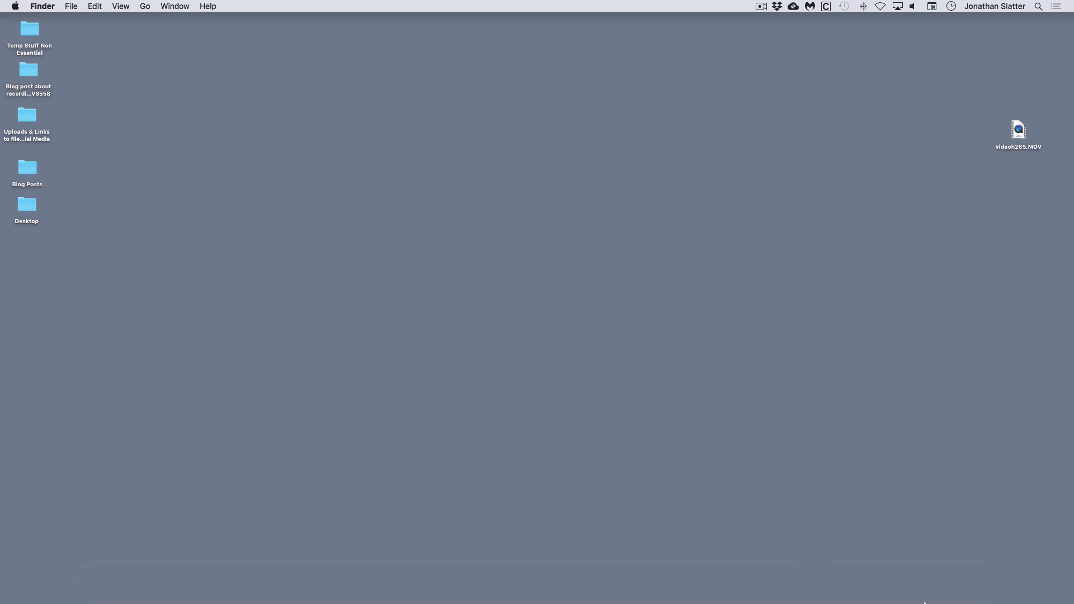
left_click(813, 595)
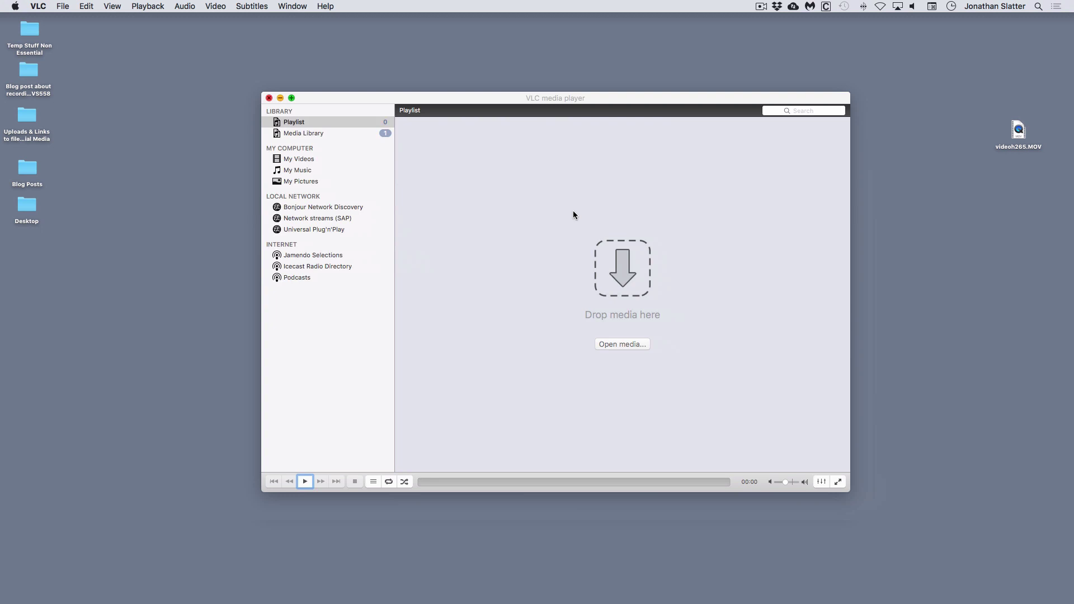
left_click(64, 6)
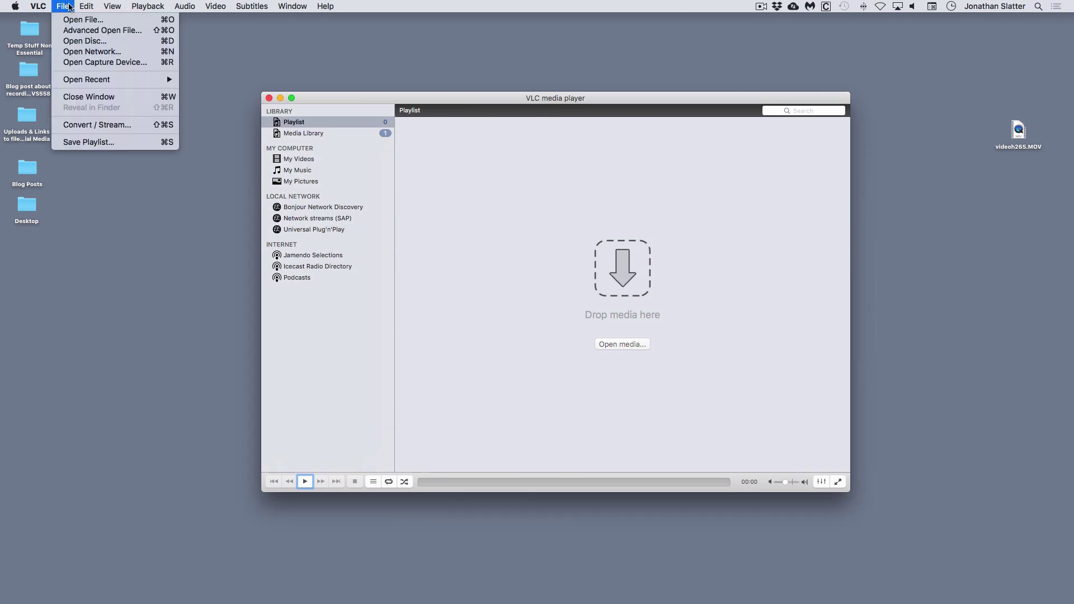
left_click(125, 128)
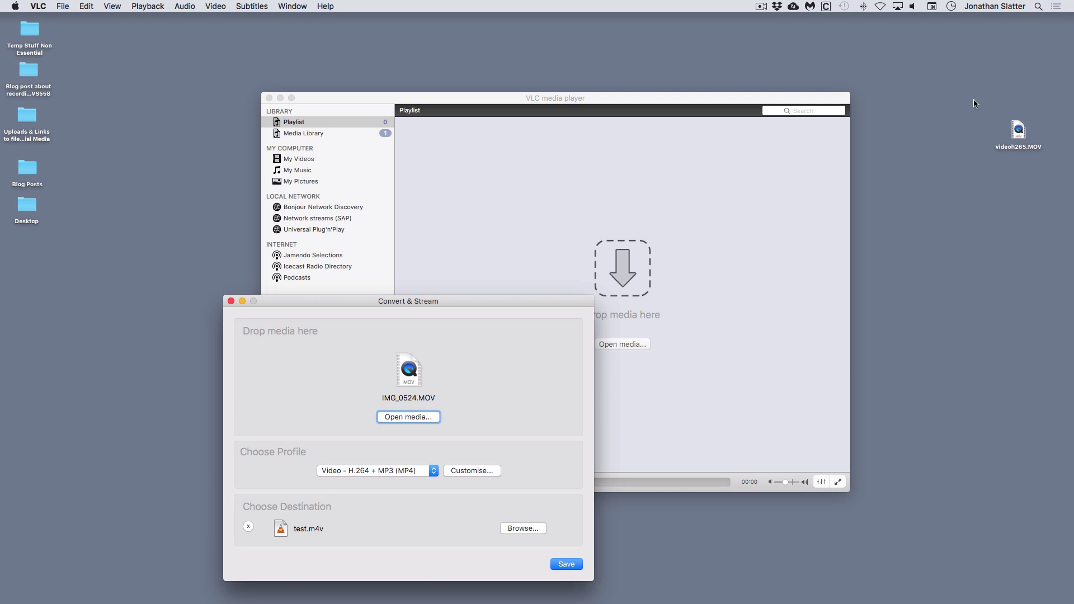
left_click_drag(1003, 136, 400, 384)
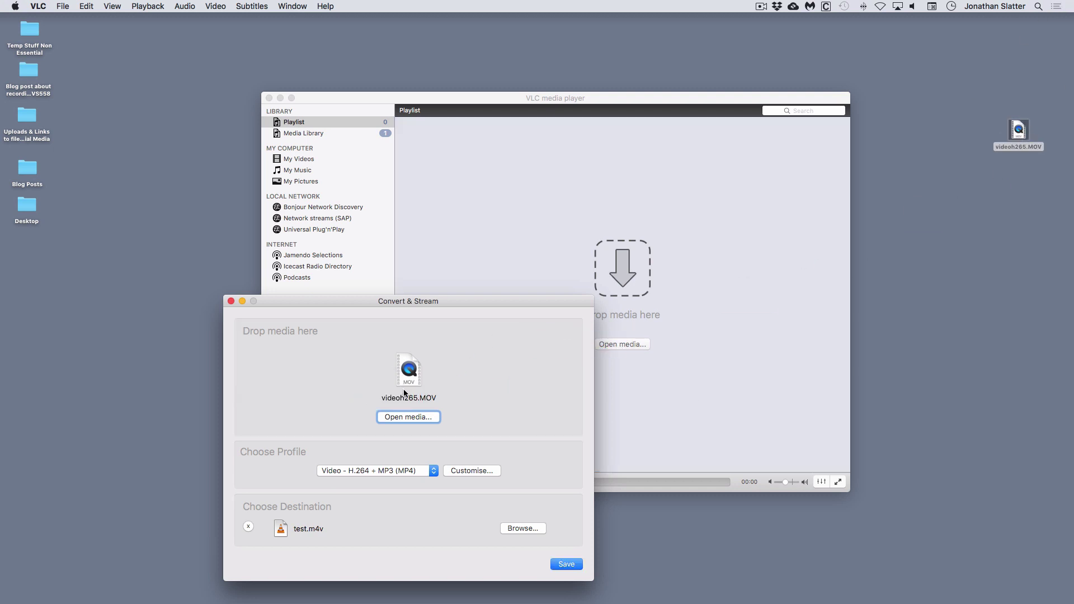
left_click(384, 472)
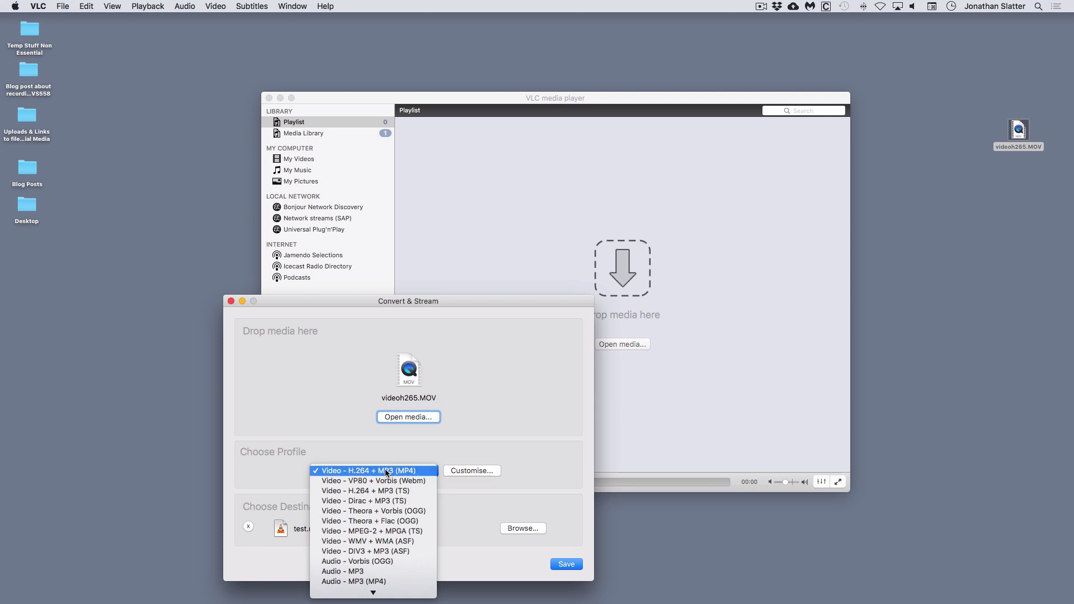
- Keep the Video - H.264 + MP3 (MP4) profile and save the output as Desktop/Video 264.m4v
left_click(386, 472)
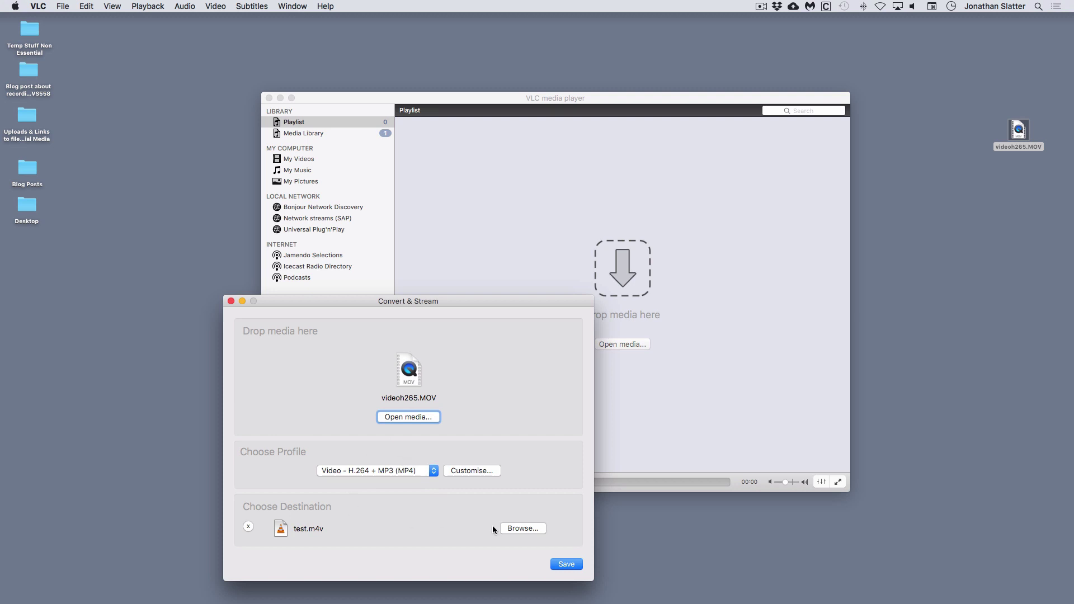
left_click(523, 529)
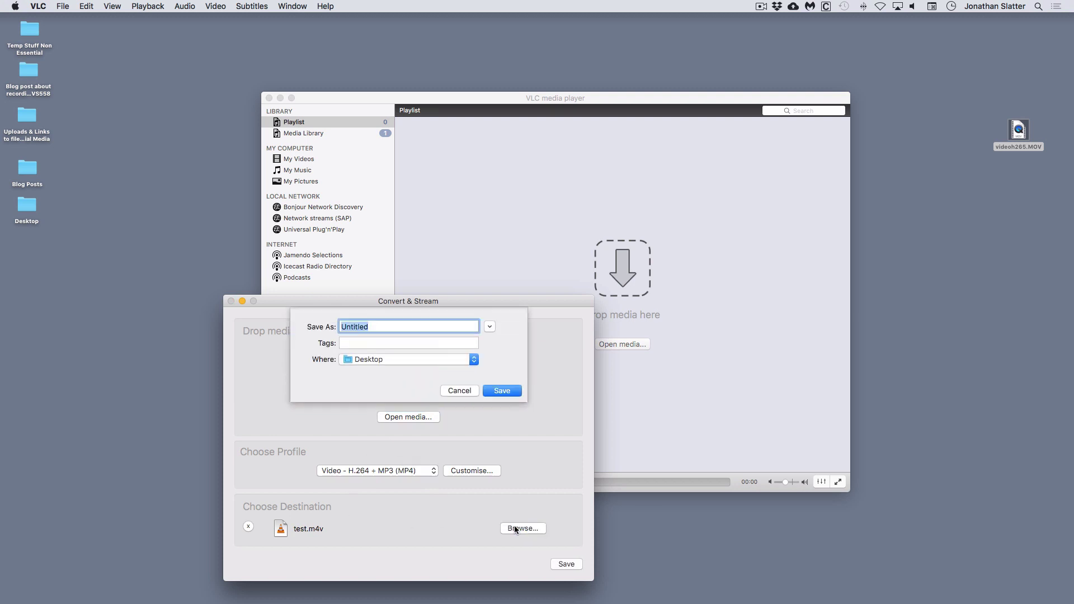
type("V")
type("ideo 264")
left_click(503, 391)
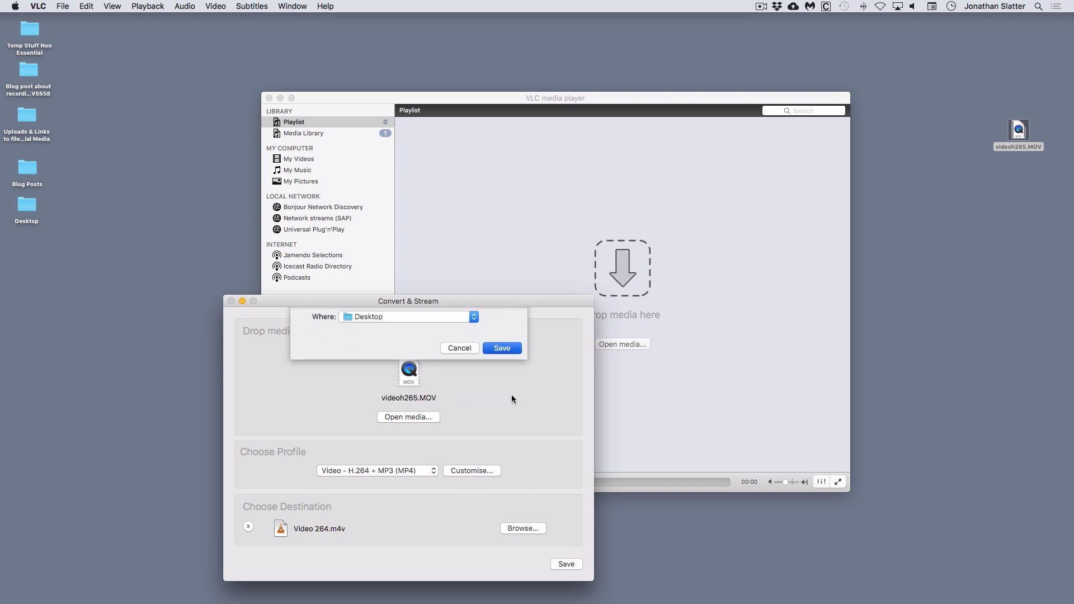
- Run the conversion, then confirm Video 264.m4v is H.264, 1920×1080, 132.5 MB
left_click(573, 563)
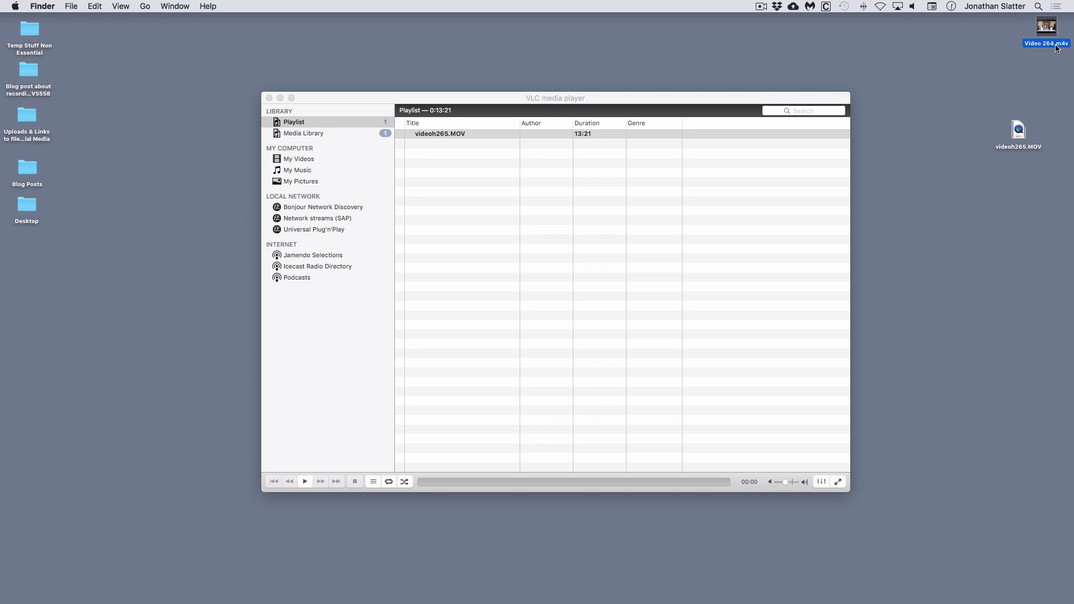
left_click(1047, 29)
left_click(1046, 28)
key("super+i")
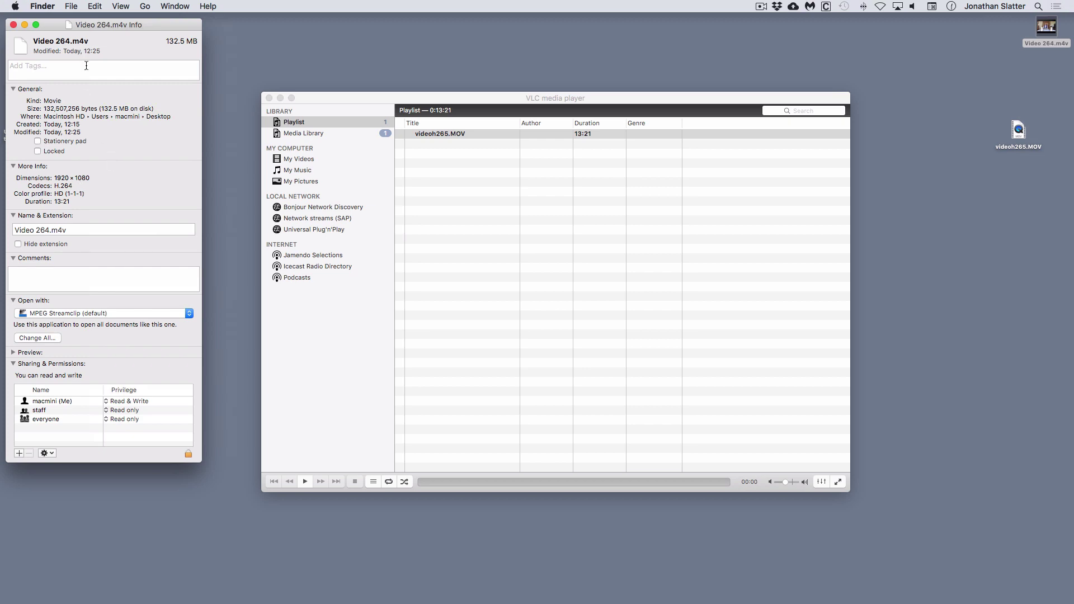
left_click(13, 25)
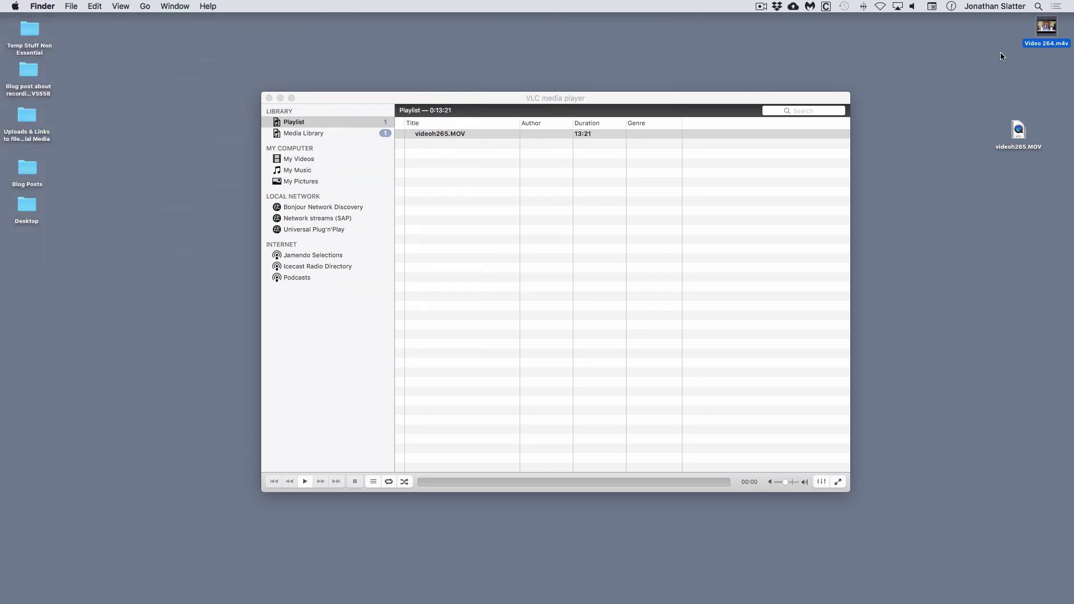